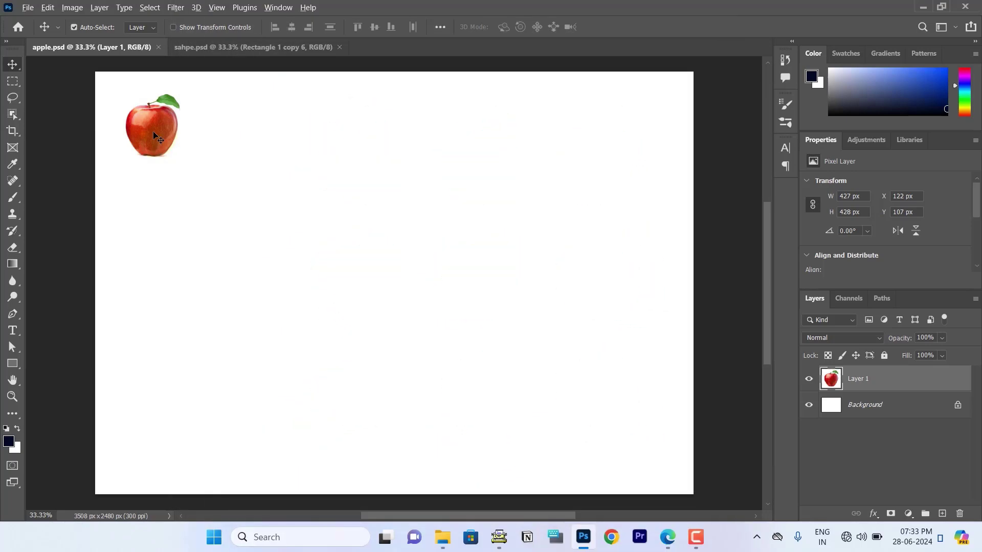
# Undo a dragged apple copy, then make in-place Ctrl+J duplicates of the apple layer.
pyautogui.moveTo(153, 132); pyautogui.dragTo(239, 130)
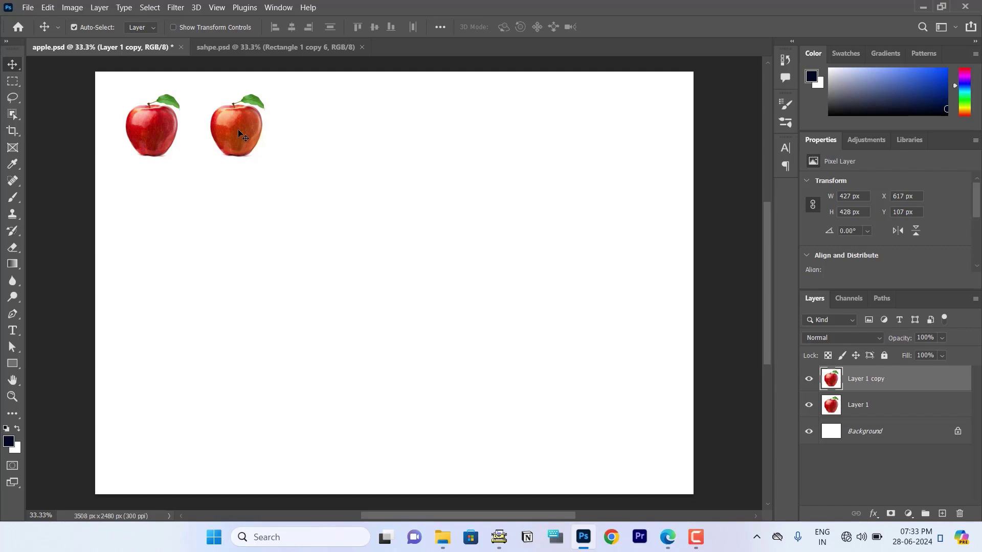
pyautogui.hotkey('ctrl', 'z')
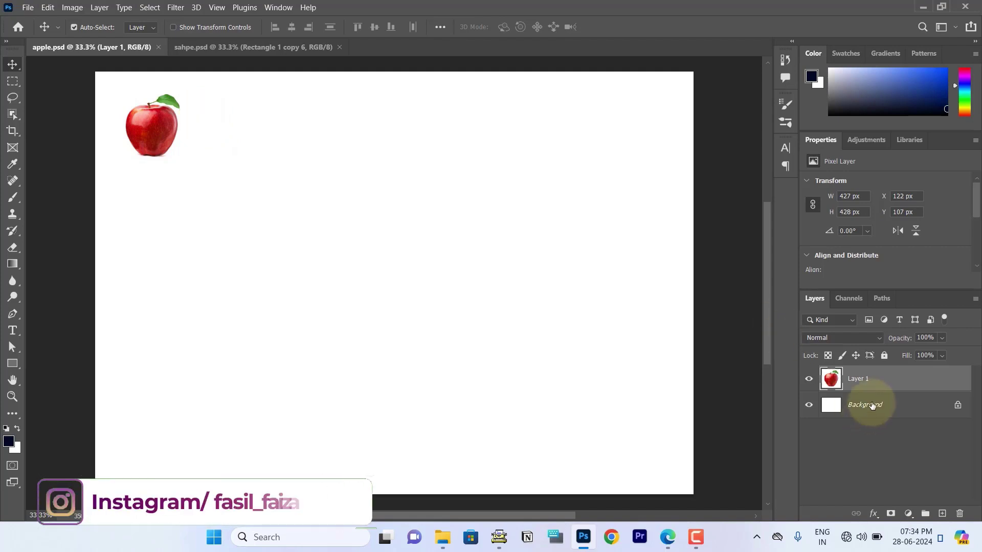
pyautogui.hotkey('ctrl', 'j')
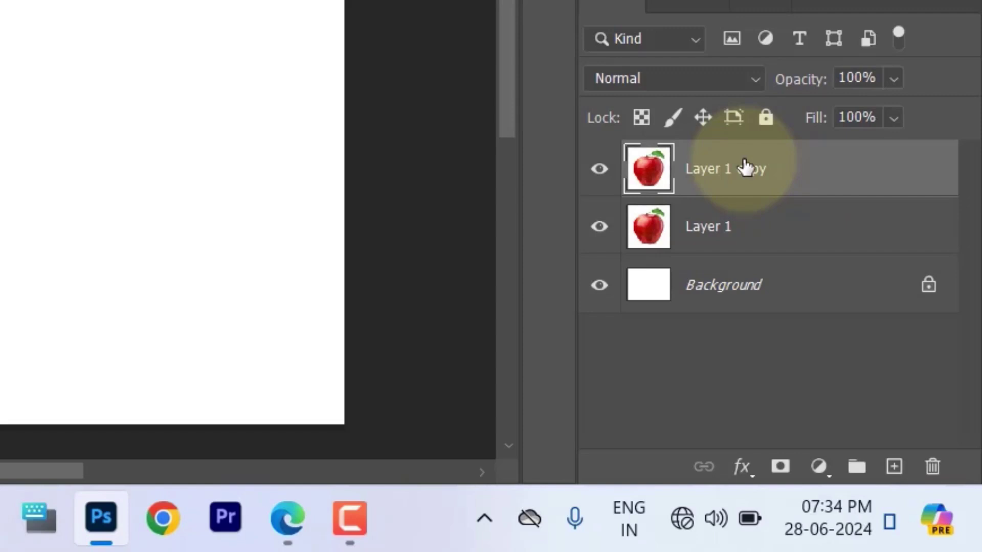
pyautogui.hotkey('ctrl', 'j')
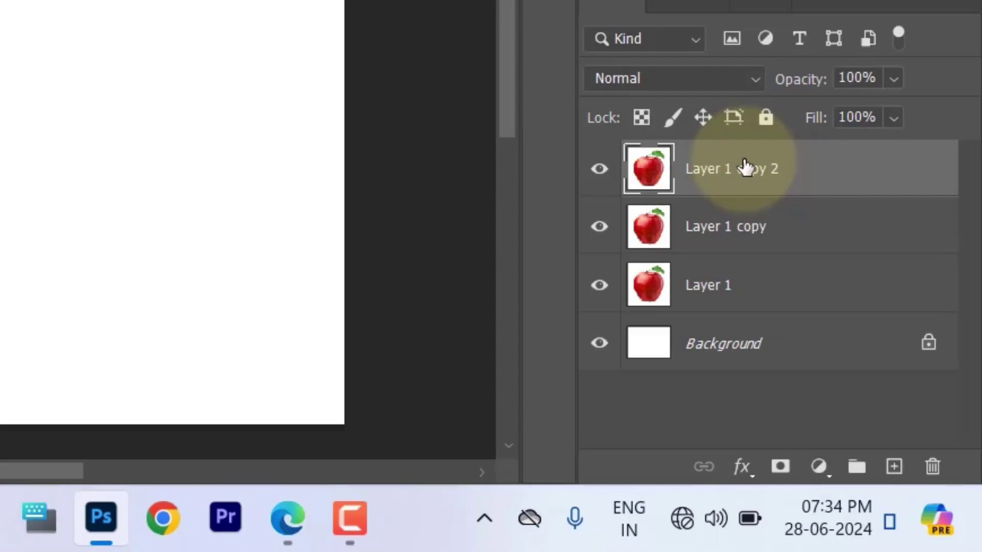
pyautogui.hotkey('ctrl', 'j')
pyautogui.hotkey('ctrl', 'j')
pyautogui.hotkey('ctrl', 'j')
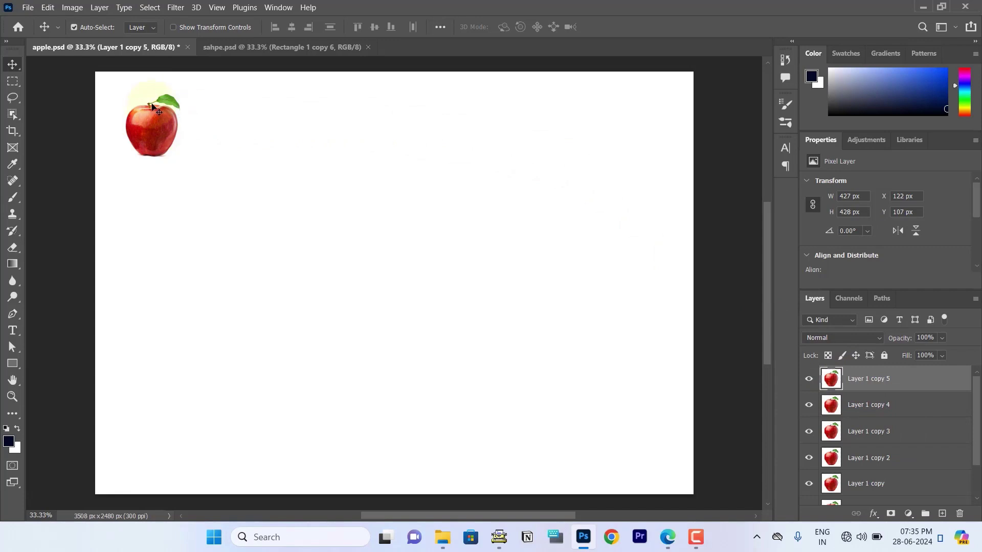
# Move the top apple copy to the top-right corner, select all apples, and distribute them horizontally.
pyautogui.moveTo(151, 106); pyautogui.dragTo(155, 117)
pyautogui.moveTo(155, 116); pyautogui.dragTo(643, 130)
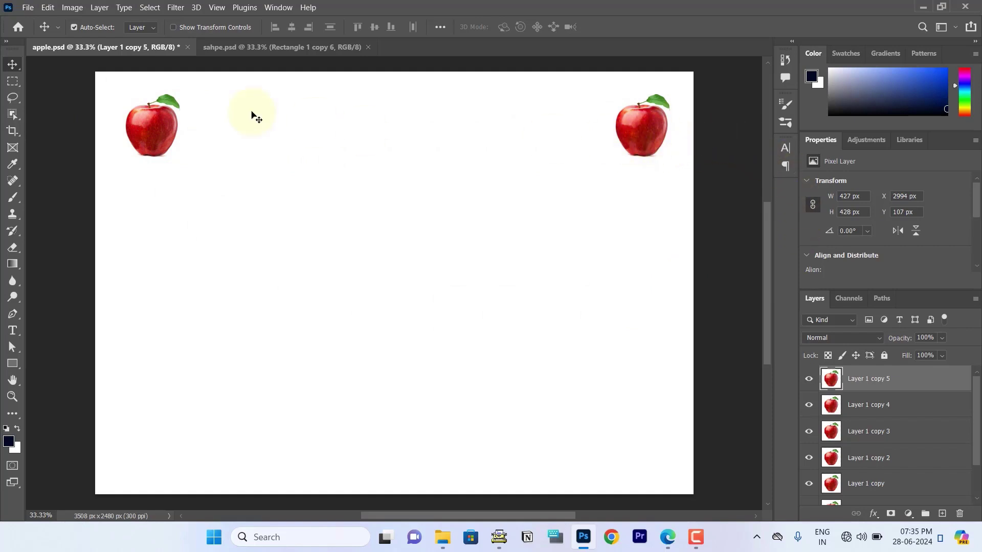
pyautogui.moveTo(103, 47); pyautogui.dragTo(287, 47)
pyautogui.moveTo(98, 82); pyautogui.dragTo(703, 203)
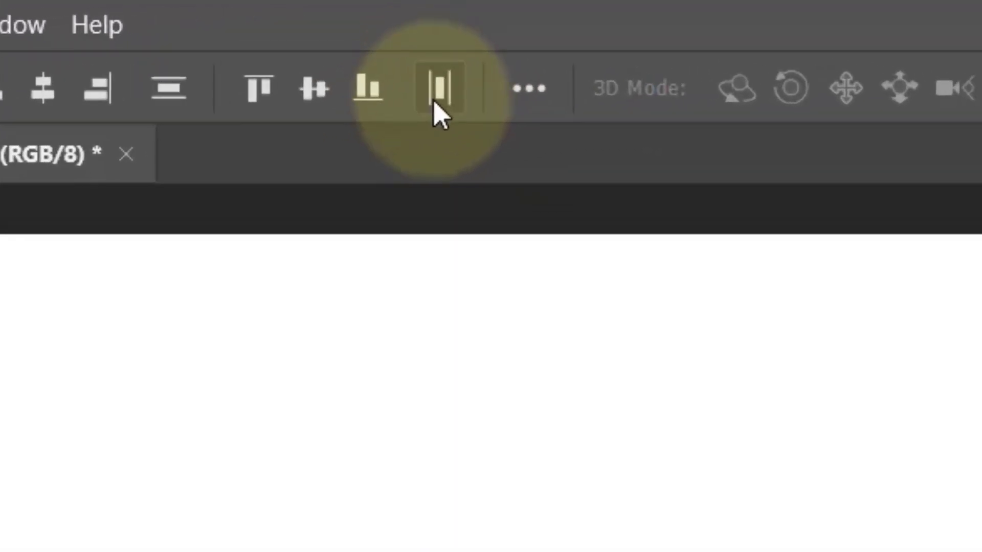
pyautogui.click(433, 102)
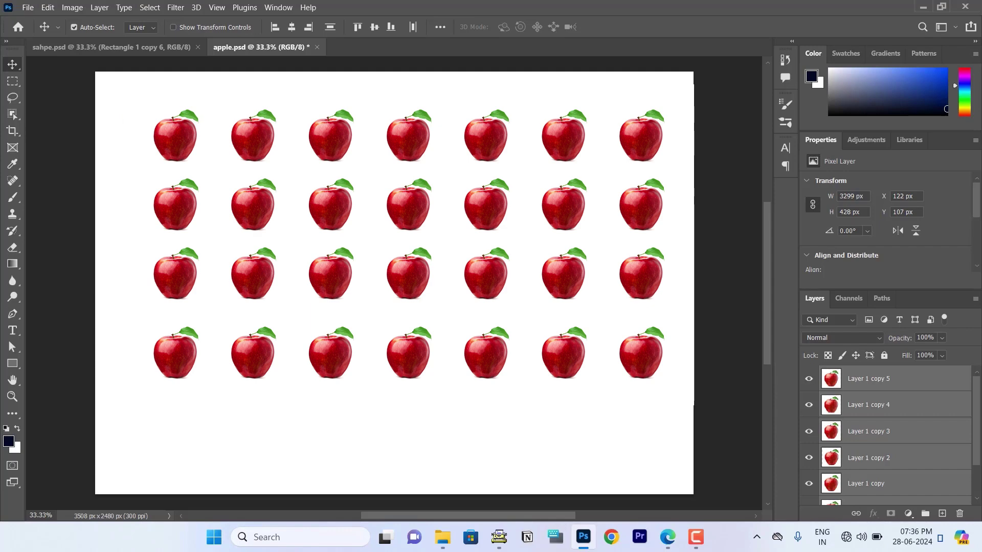
# Merge the selected apple row into one layer and make copies of it.
pyautogui.moveTo(98, 227)
pyautogui.mouseDown()
pyautogui.moveTo(545, 95)
pyautogui.moveTo(688, 85)
pyautogui.mouseUp()
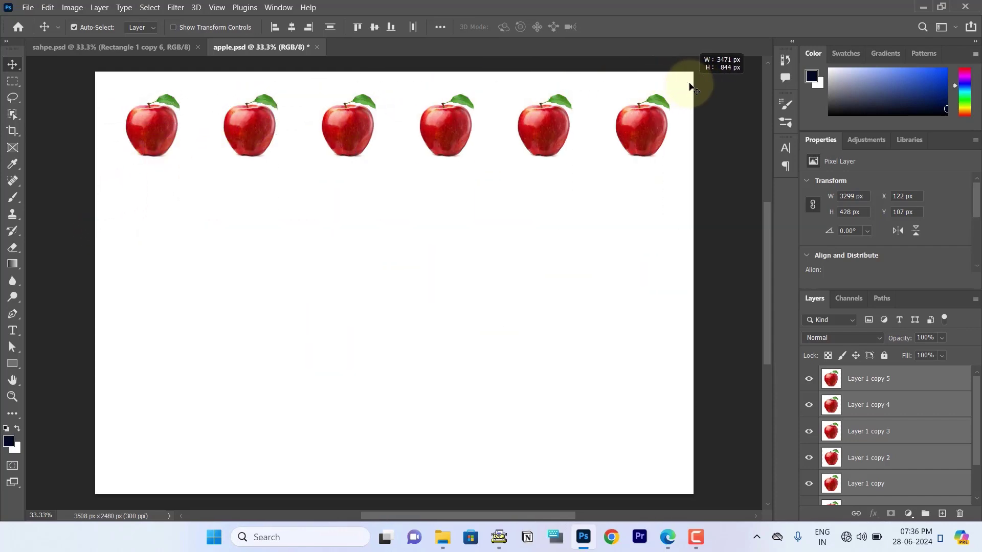
pyautogui.hotkey('ctrl', 'e')
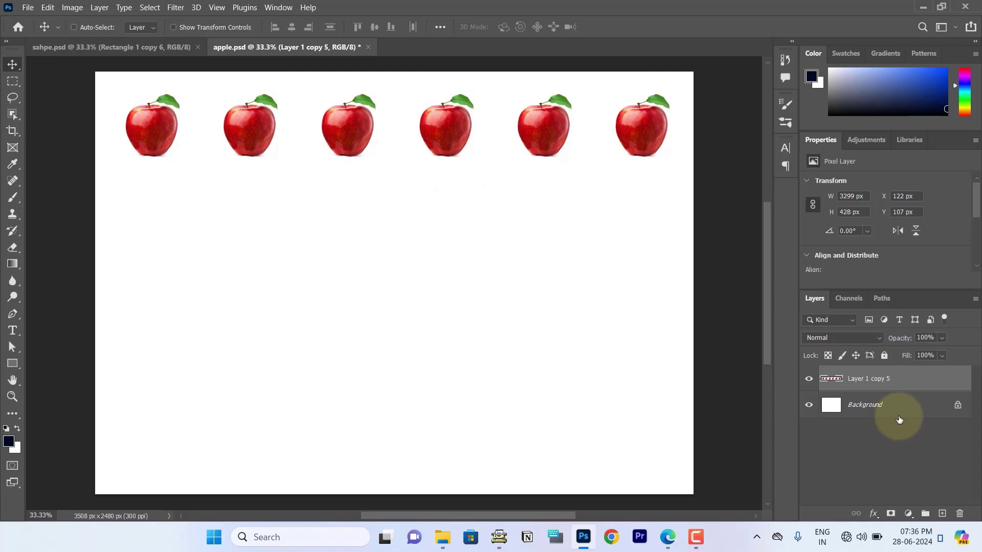
pyautogui.hotkey('ctrl', 'j')
pyautogui.hotkey('ctrl', 'j')
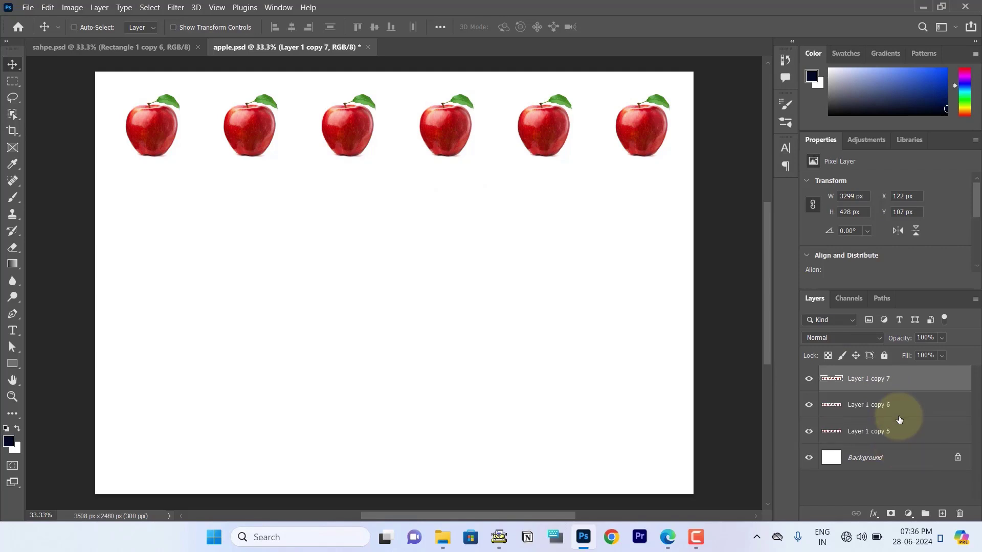
pyautogui.hotkey('ctrl', 'j')
pyautogui.hotkey('ctrl', 'j')
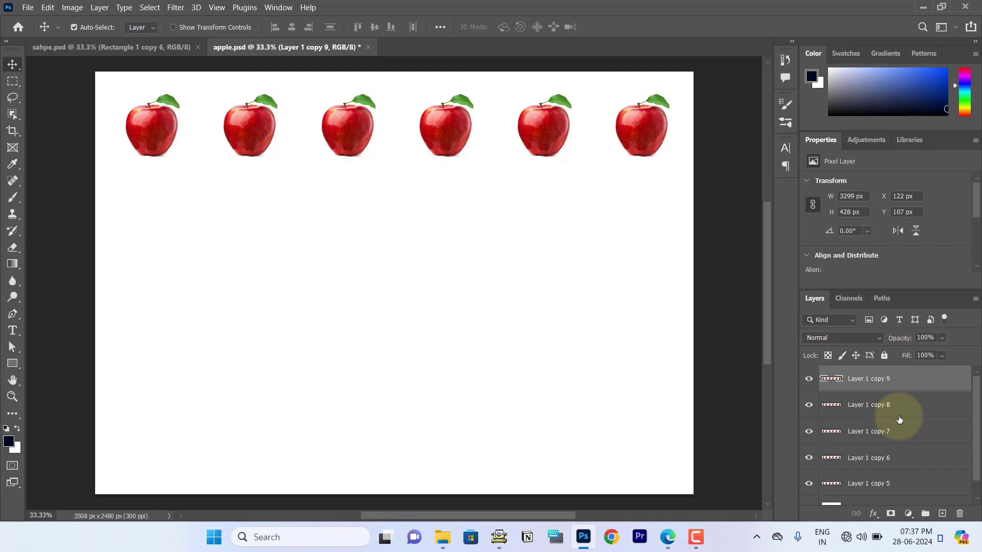
# Move one apple row copy down to the canvas bottom and select all rows.
pyautogui.click(552, 140)
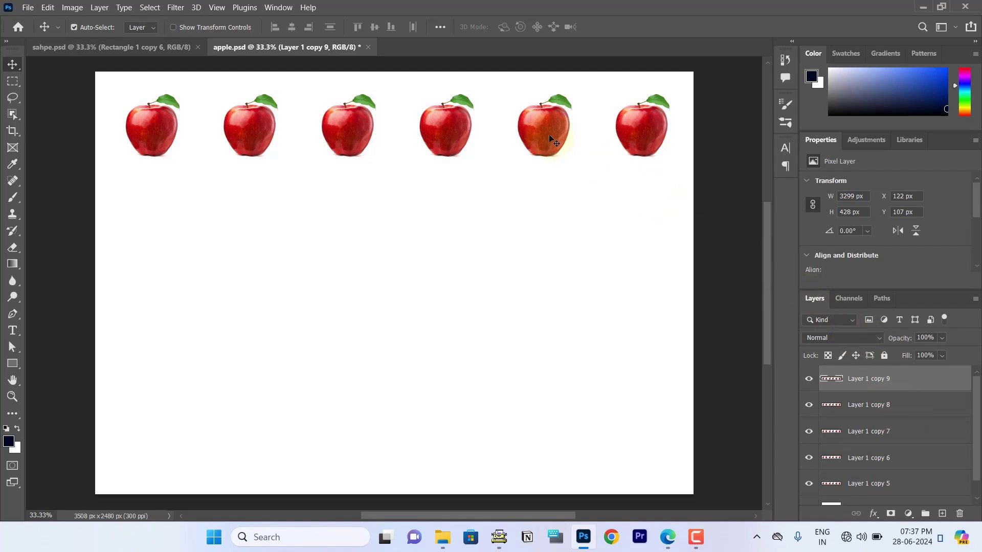
pyautogui.moveTo(553, 131); pyautogui.dragTo(556, 249)
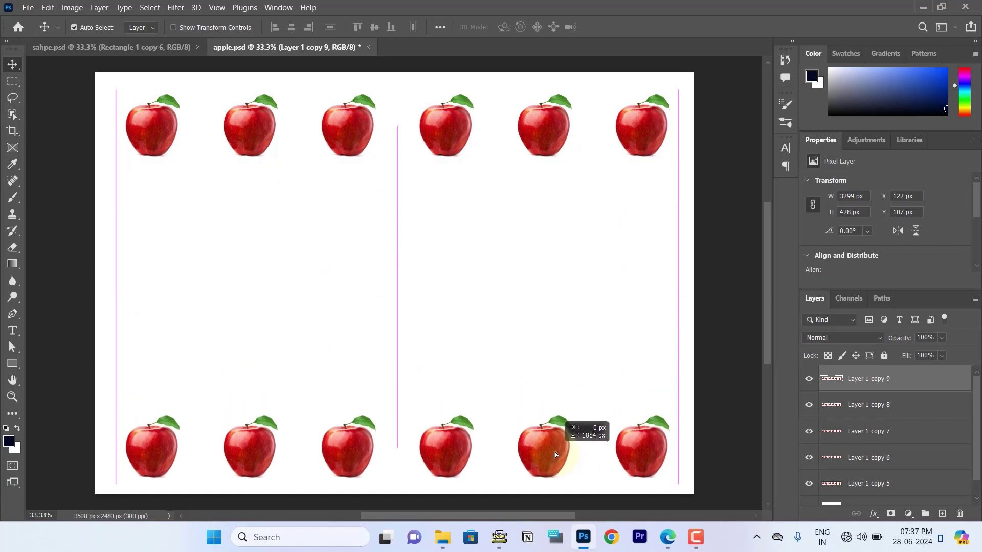
pyautogui.moveTo(556, 250); pyautogui.dragTo(555, 452)
pyautogui.moveTo(84, 68)
pyautogui.mouseDown()
pyautogui.moveTo(647, 467)
pyautogui.moveTo(705, 524)
pyautogui.mouseUp()
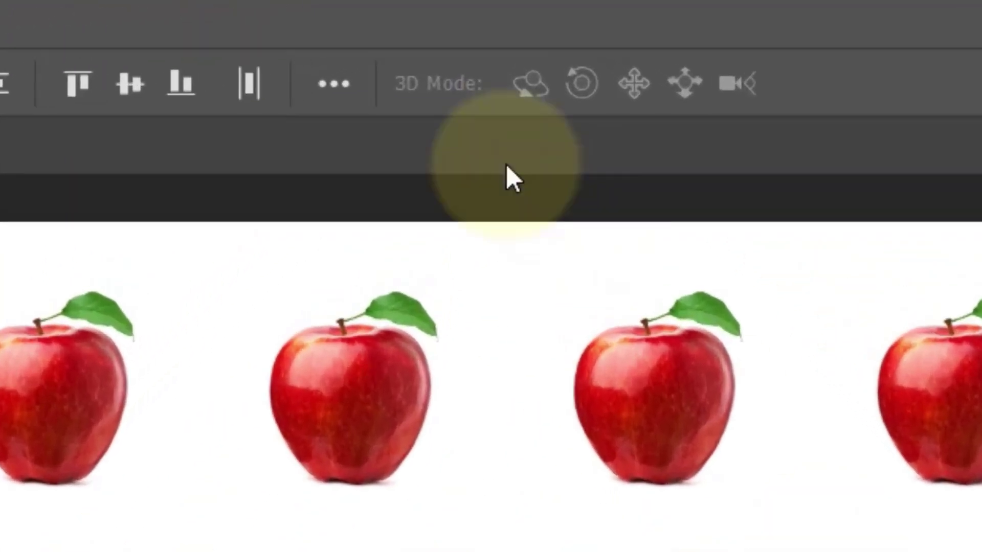
# Apply Distribute Vertical Centers from the options bar's extra alignment menu to the apple rows.
pyautogui.click(331, 88)
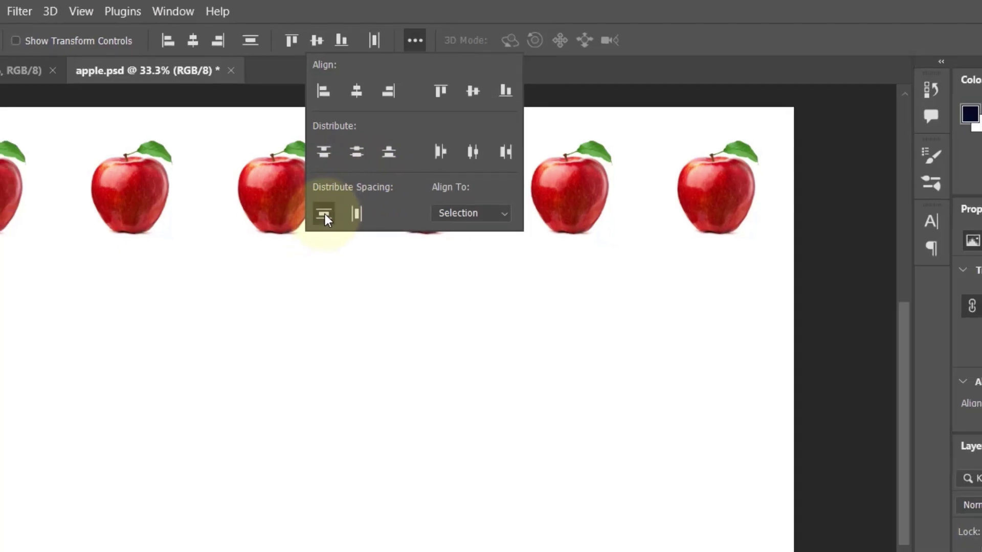
pyautogui.click(324, 214)
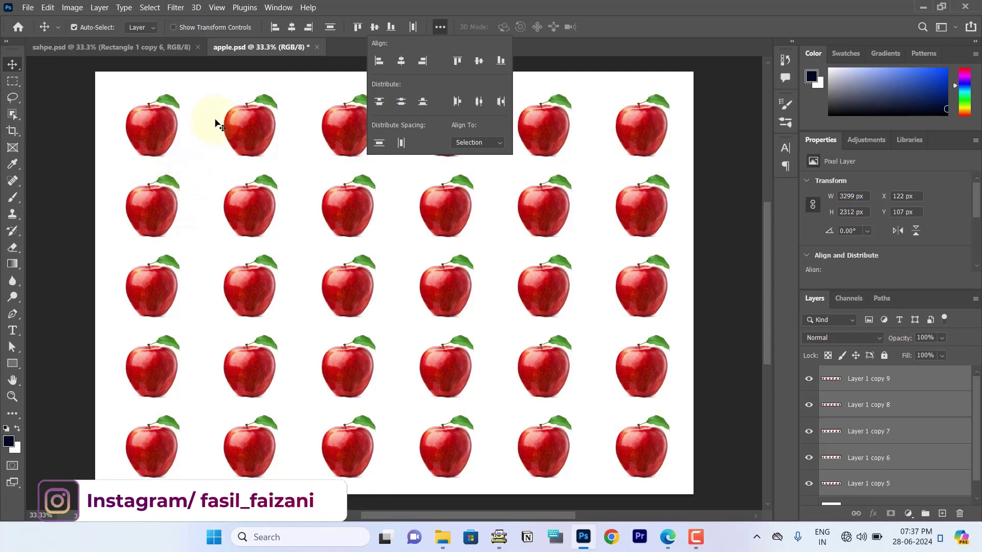
# Deselect the apple rows and bring the sahpe.psd rectangles document to the front.
pyautogui.click(241, 92)
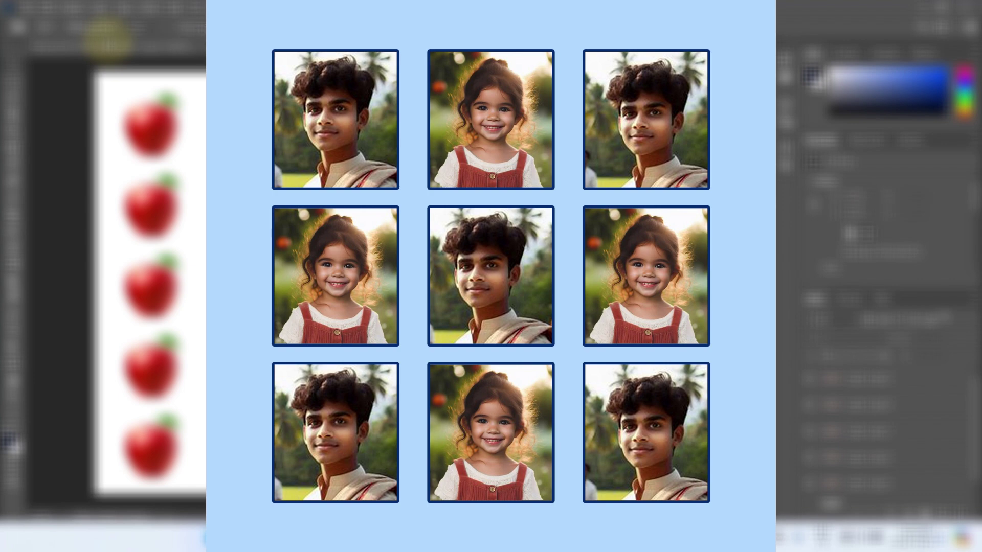
pyautogui.click(108, 45)
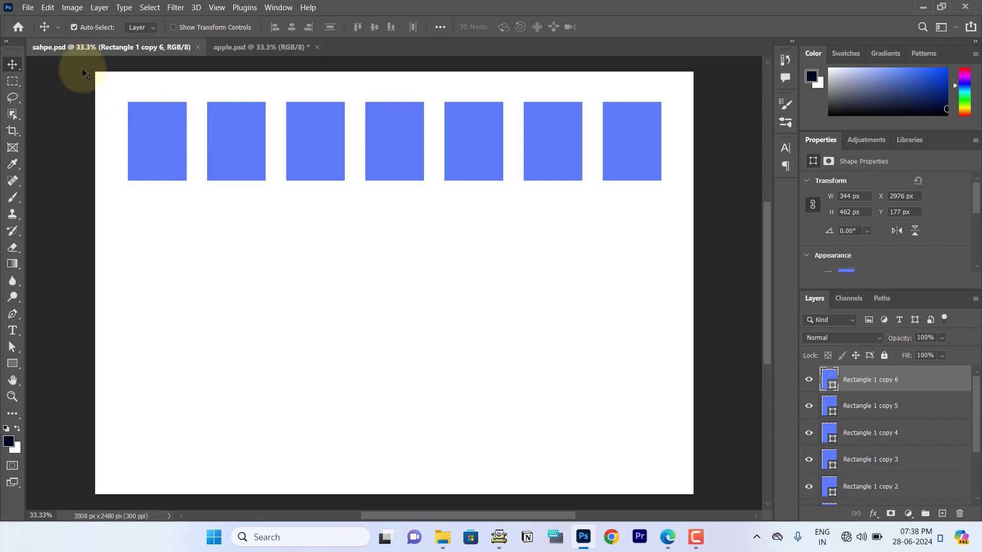
# Select the seven blue rectangles and Alt-drag a duplicate row beneath them.
pyautogui.moveTo(81, 68)
pyautogui.mouseDown()
pyautogui.moveTo(161, 119)
pyautogui.moveTo(697, 200)
pyautogui.mouseUp()
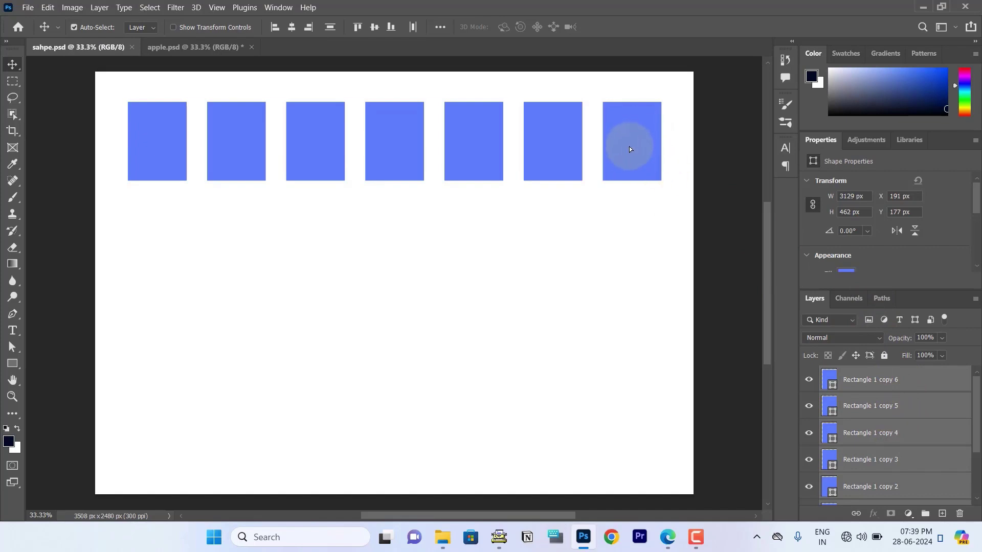
pyautogui.moveTo(631, 149); pyautogui.dragTo(627, 250)
# Duplicate a third rectangle row, position it with equal 285 px gaps, and check snapping options.
pyautogui.moveTo(83, 180); pyautogui.dragTo(660, 317)
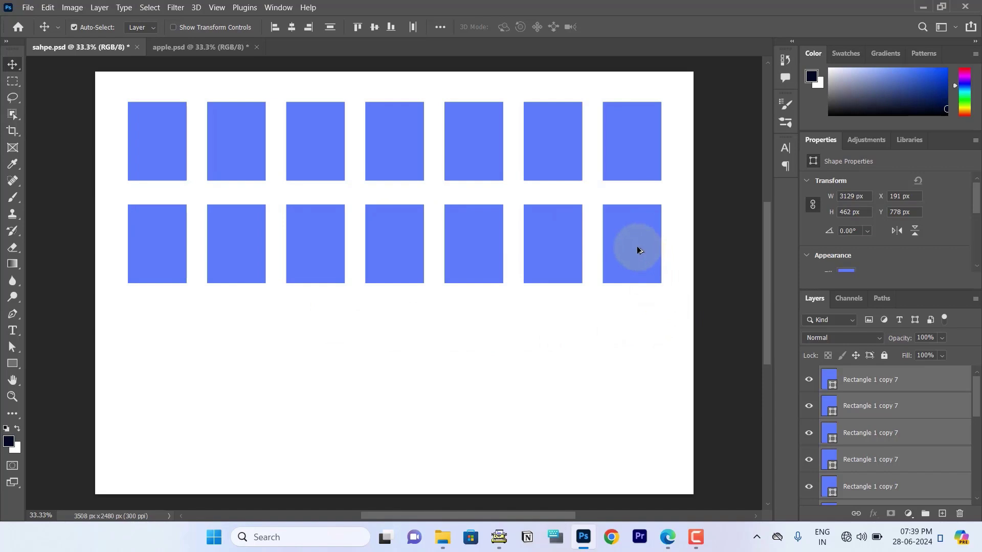
pyautogui.moveTo(630, 241); pyautogui.dragTo(629, 343)
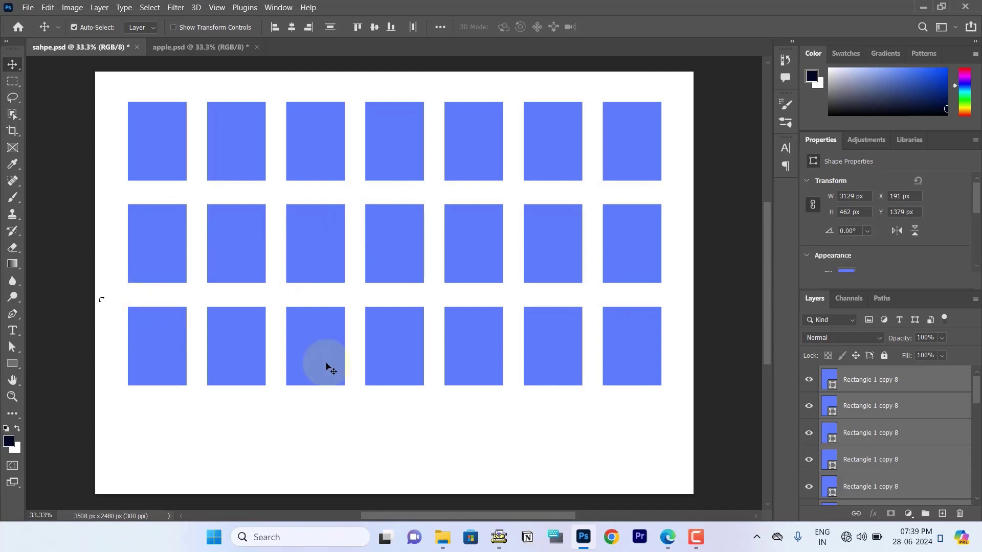
pyautogui.moveTo(98, 296); pyautogui.dragTo(712, 407)
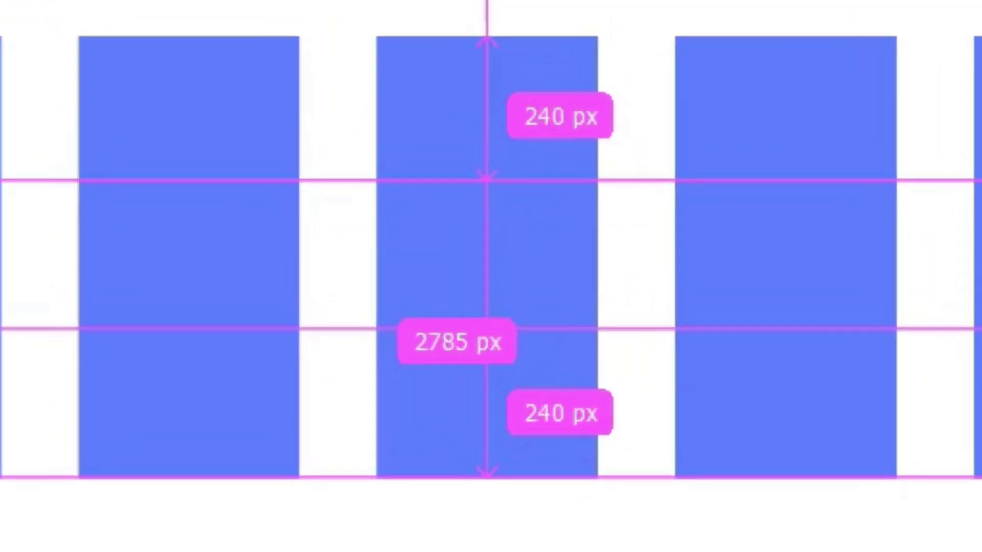
pyautogui.moveTo(487, 256); pyautogui.dragTo(512, 277)
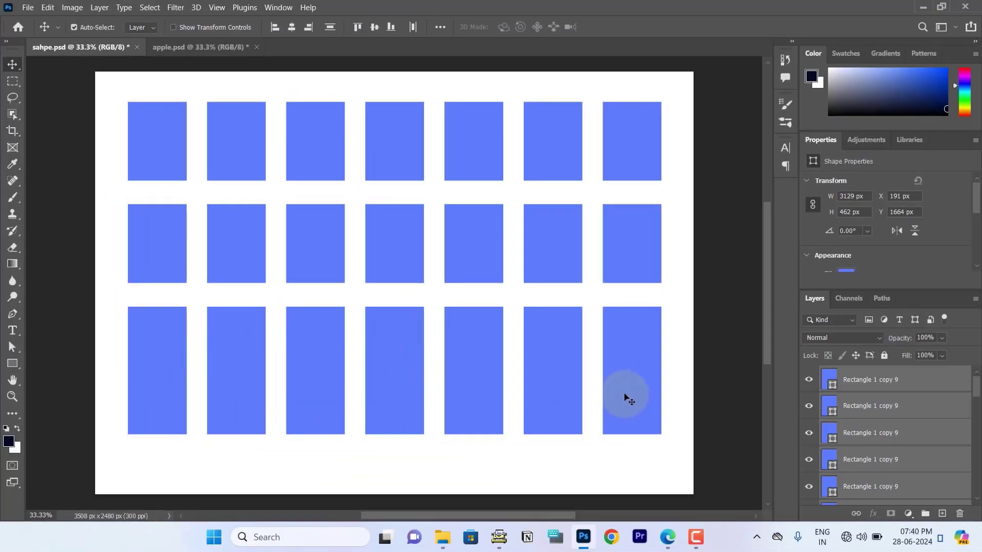
pyautogui.moveTo(627, 399)
pyautogui.mouseDown()
pyautogui.moveTo(474, 247)
pyautogui.moveTo(383, 51)
pyautogui.mouseUp()
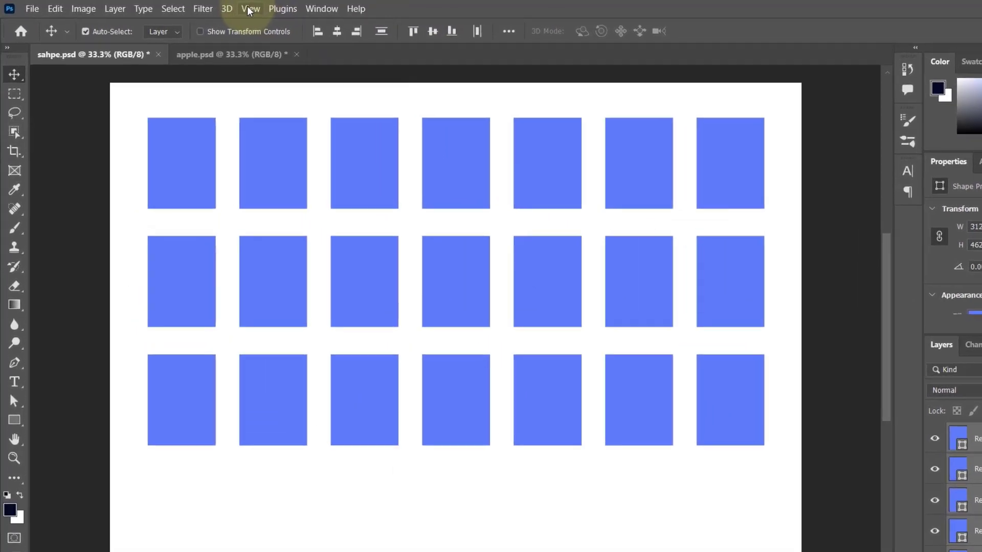
pyautogui.click(251, 8)
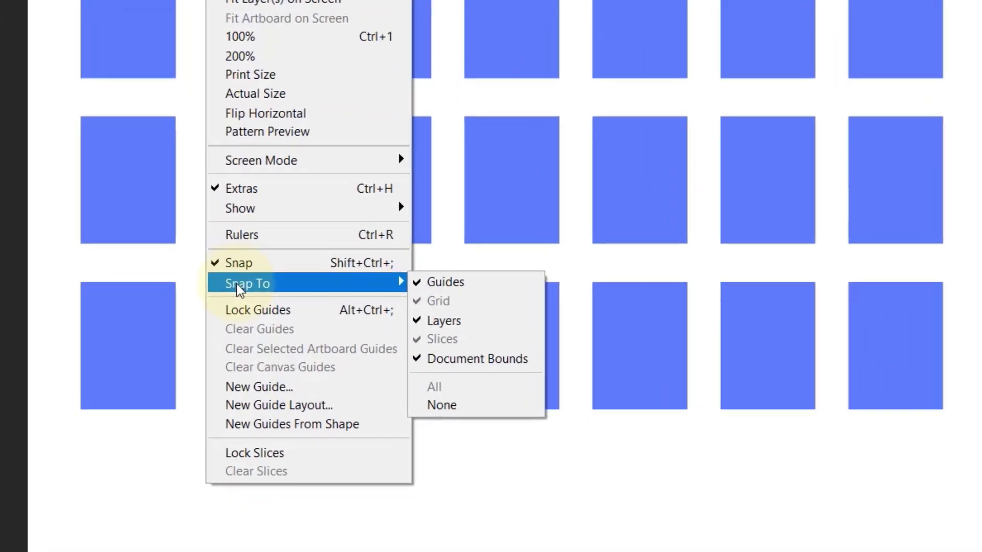
pyautogui.moveTo(226, 226)
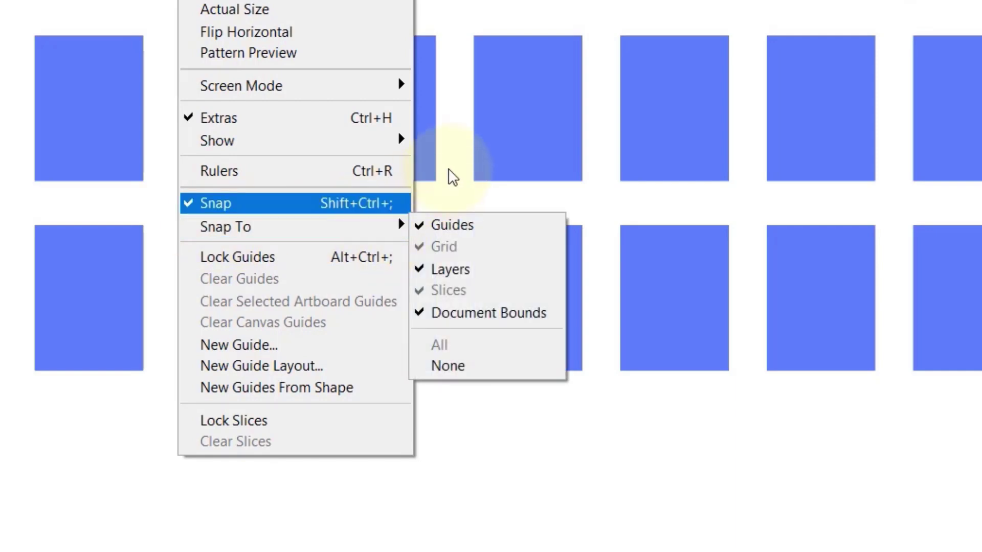
pyautogui.click(458, 123)
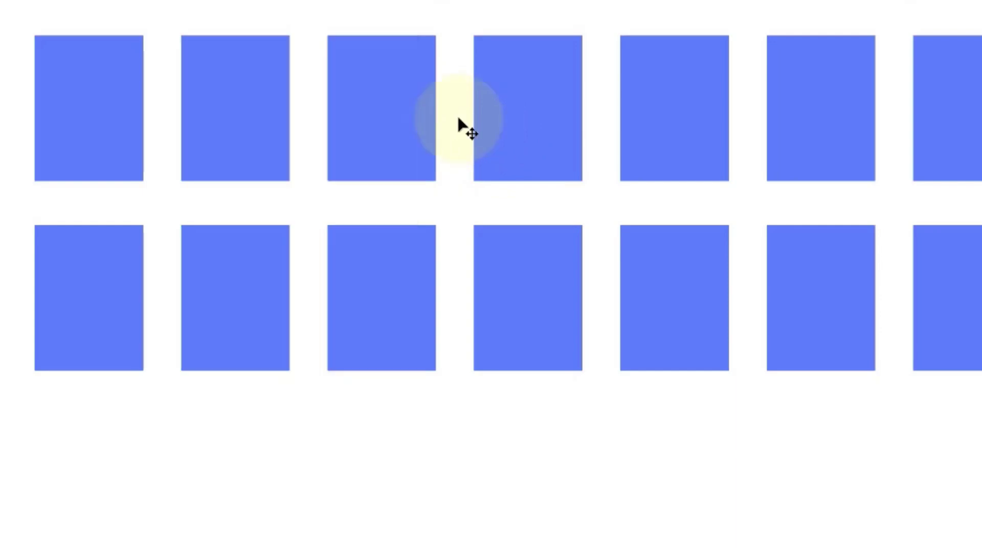